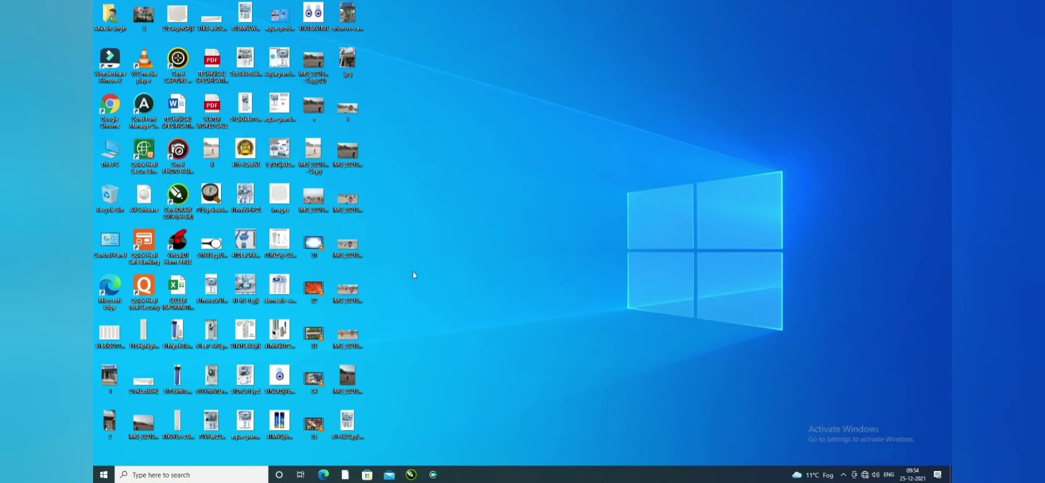
Step: Open several File Explorer windows from the desktop
click(345, 476)
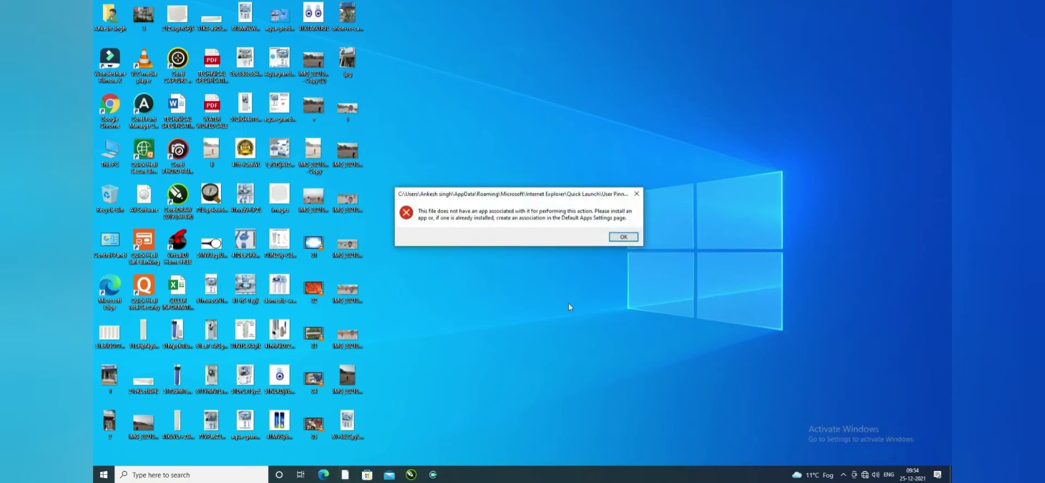
click(623, 236)
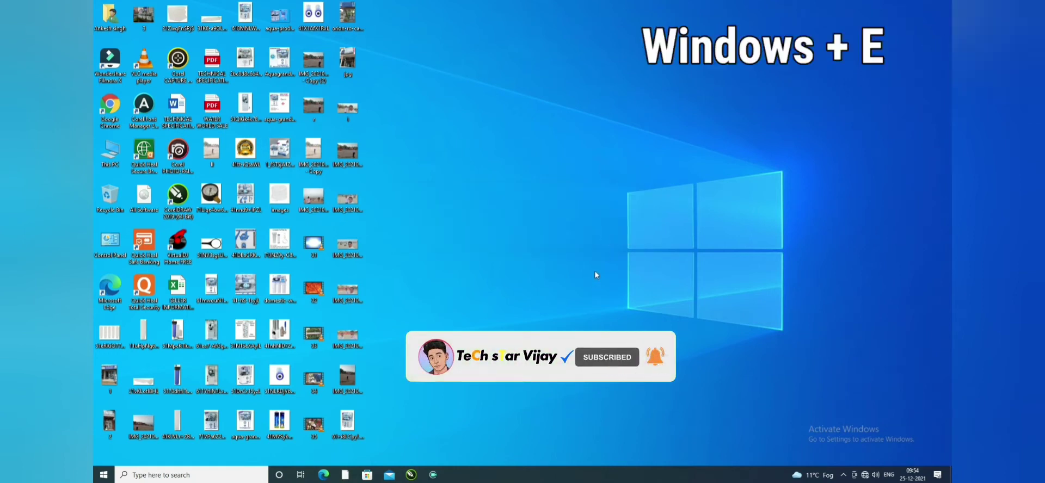
key(super+e)
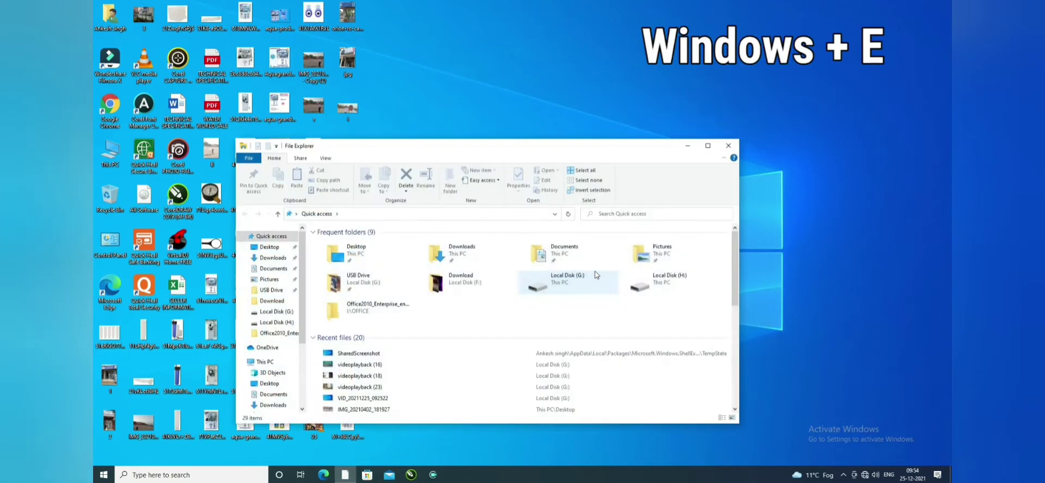
key(super+e)
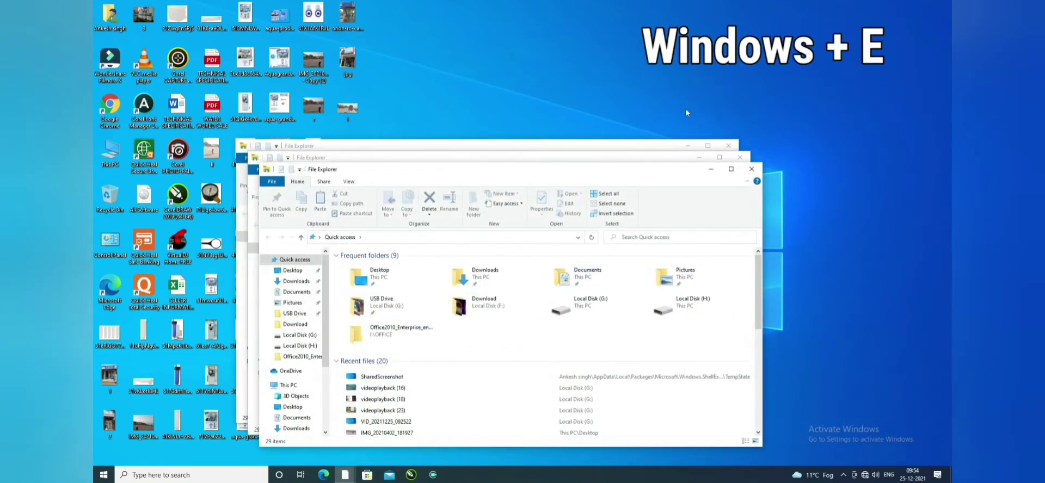
Step: Maximize the frontmost File Explorer window, open another one over it, and return to the desktop
click(731, 170)
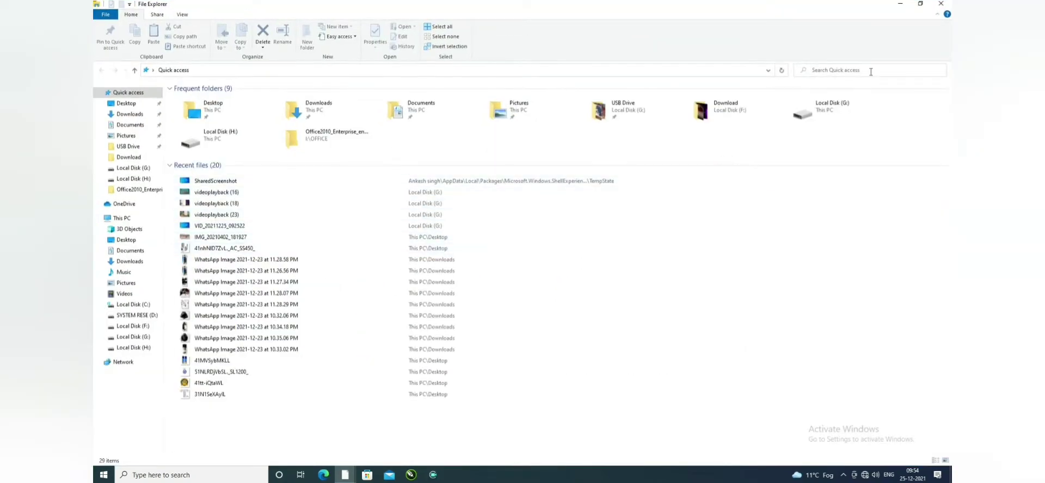
key(super+e)
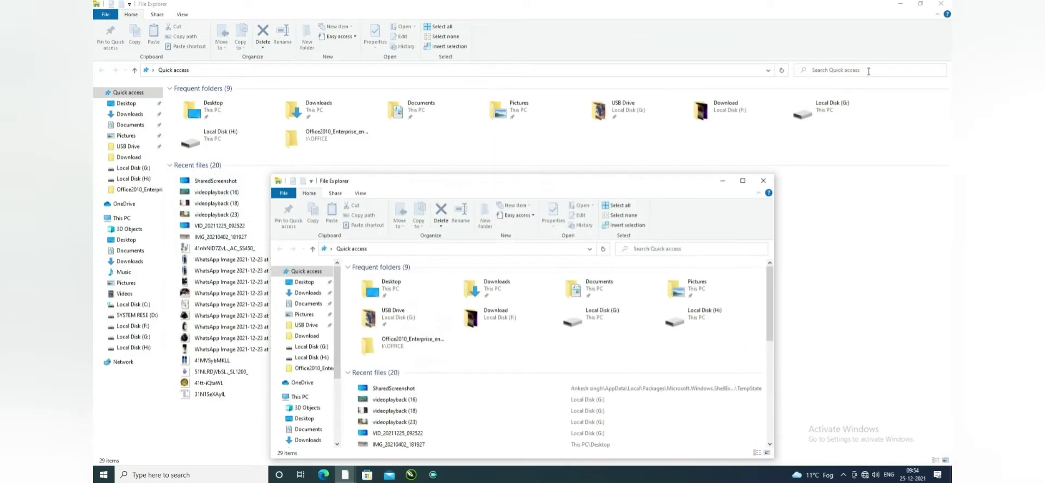
key(super+d)
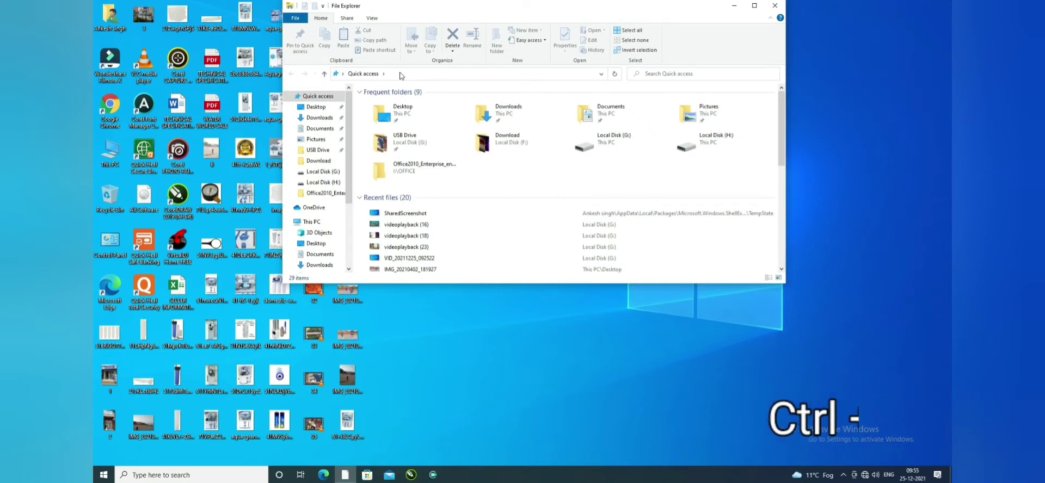
Step: Open a long cascade of new windows from the current File Explorer window
key(ctrl+n)
key(ctrl+n)
key(ctrl+n)
key(ctrl+n)
key(ctrl+n)
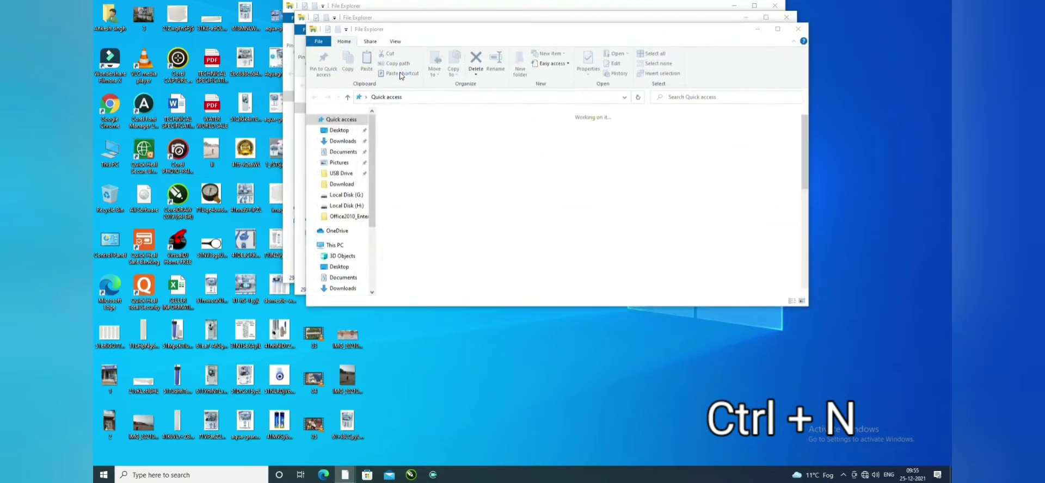
key(ctrl+n)
key(ctrl+n)
key(ctrl+n)
key(ctrl+n)
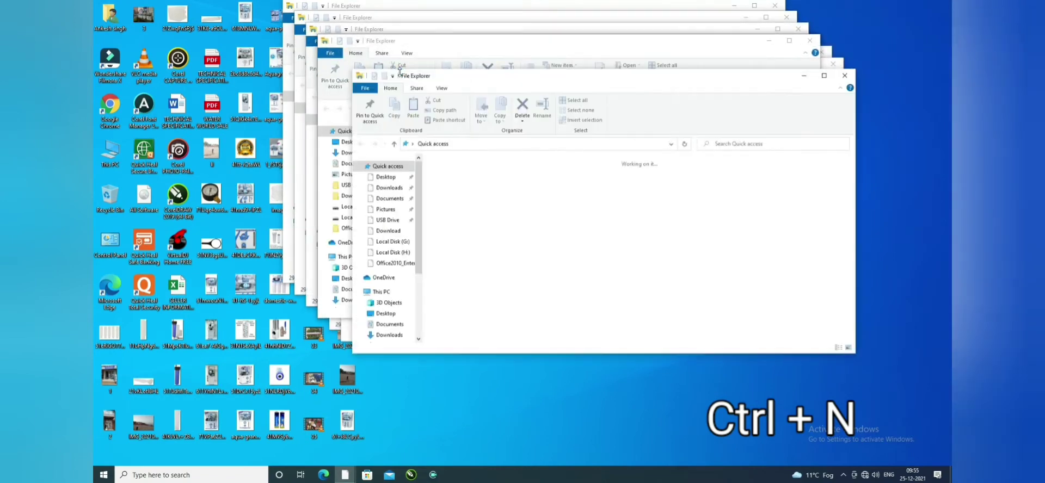
key(ctrl+n)
key(ctrl+n)
key(ctrl+n)
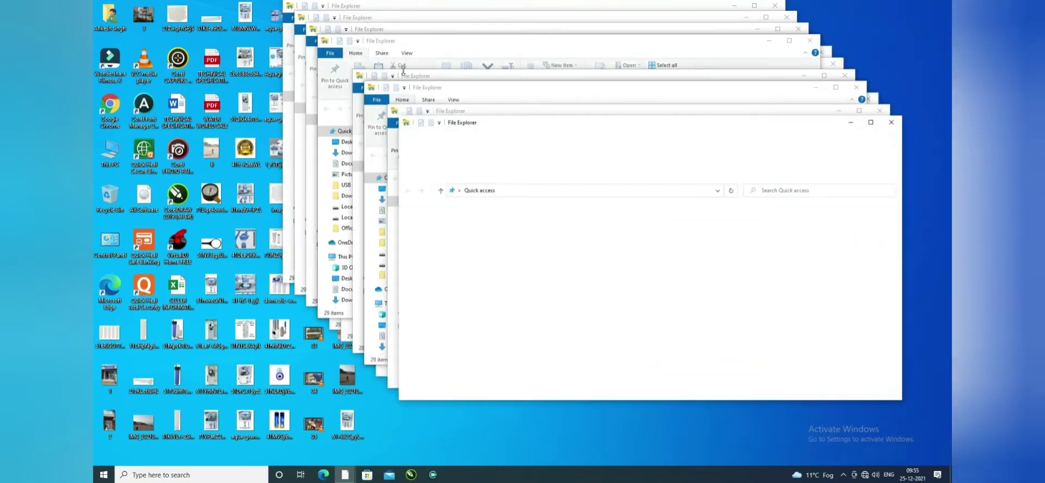
key(ctrl+n)
key(ctrl+n)
key(ctrl+n)
key(ctrl+n)
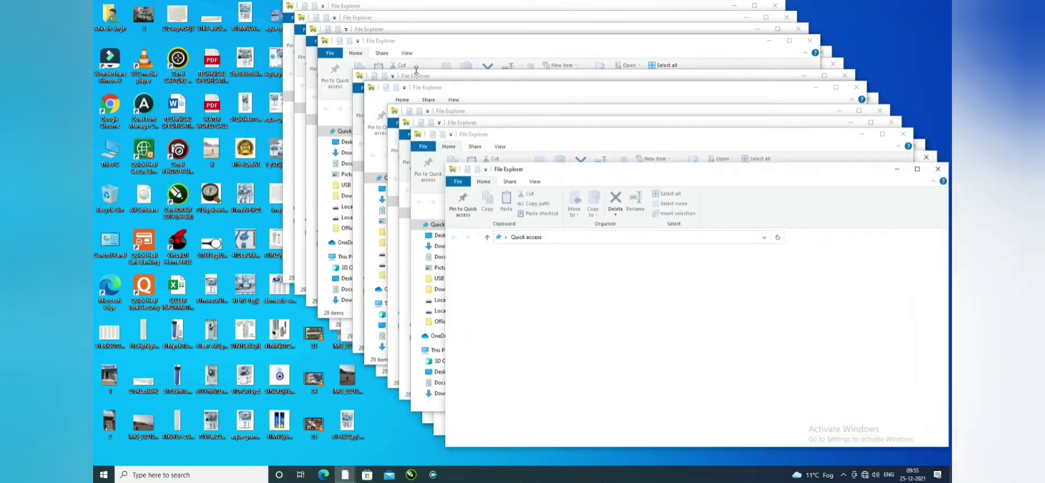
key(ctrl+n)
key(ctrl+n)
key(ctrl+n)
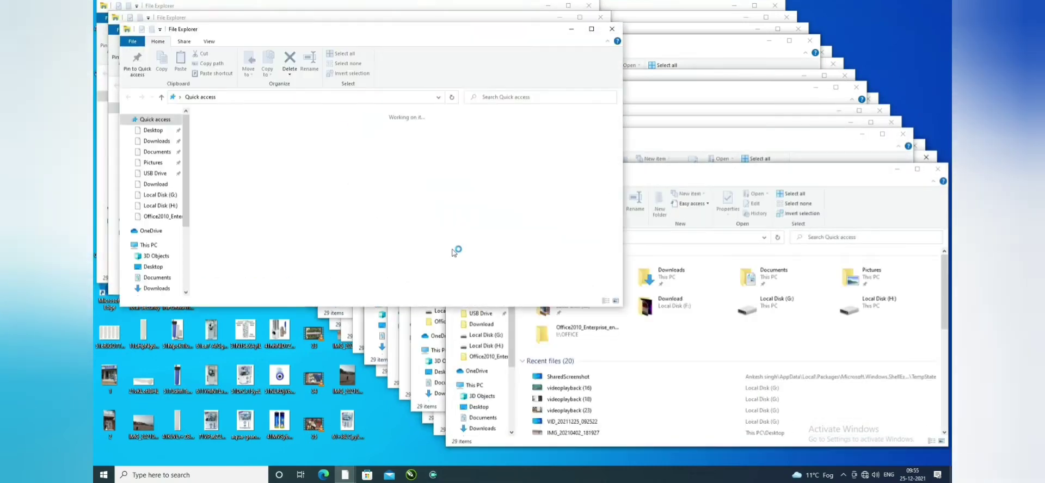
key(ctrl+n)
key(ctrl+n)
key(ctrl+n)
key(ctrl+n)
key(ctrl+n)
key(ctrl+n)
key(ctrl+n)
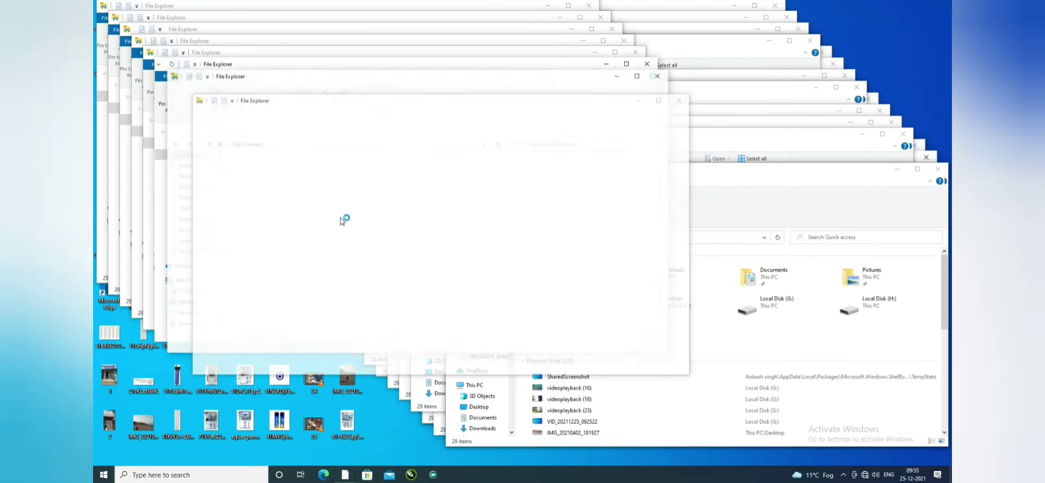
key(ctrl+n)
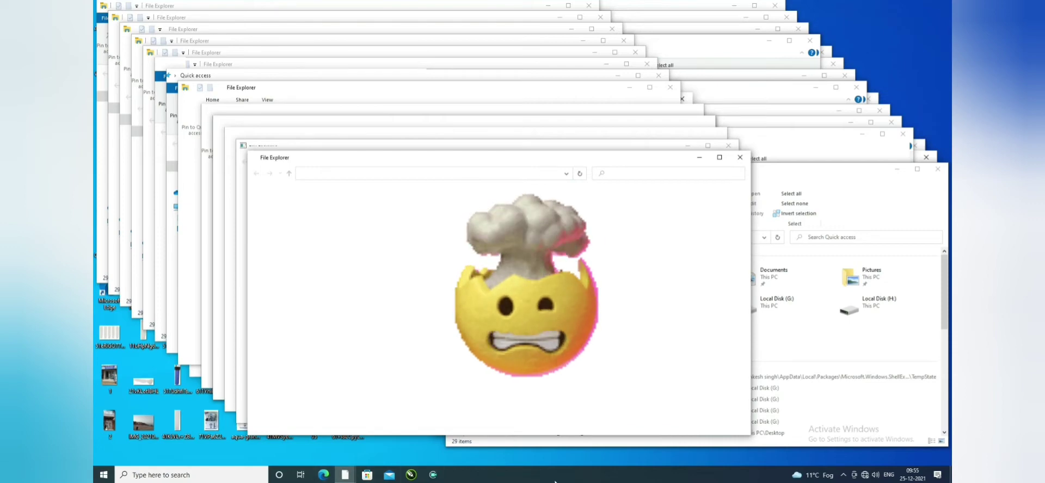
Step: Close the cascaded File Explorer windows
click(944, 170)
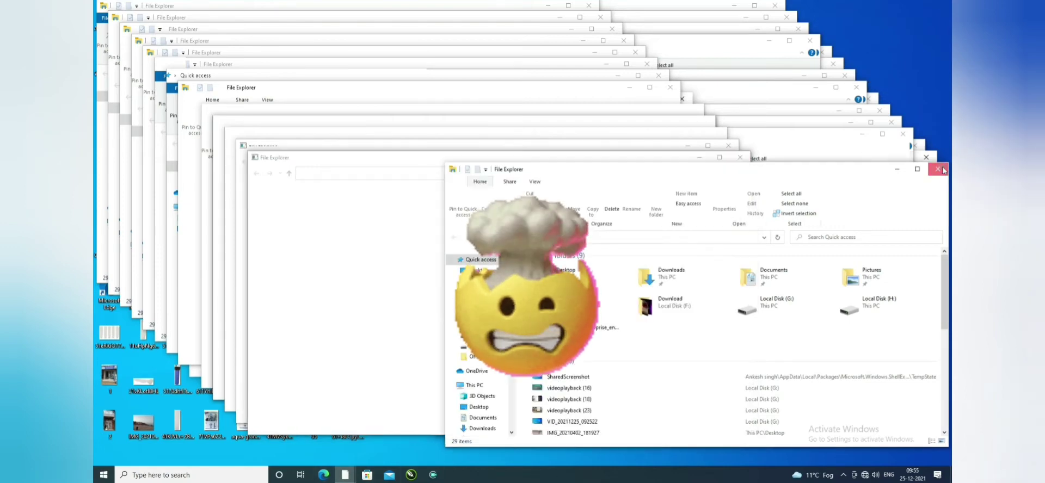
click(943, 170)
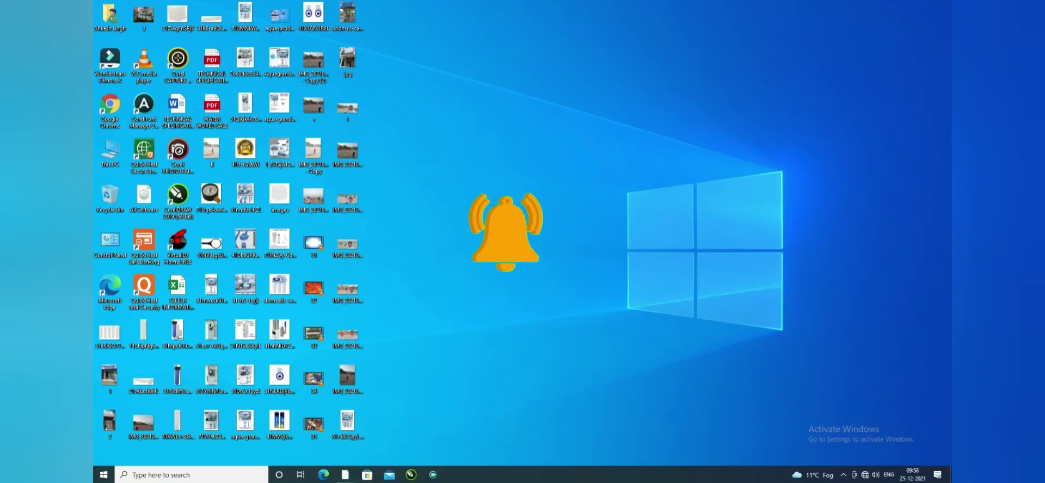
Step: Search Windows for "sni" and open the Snip & Sketch app
click(164, 476)
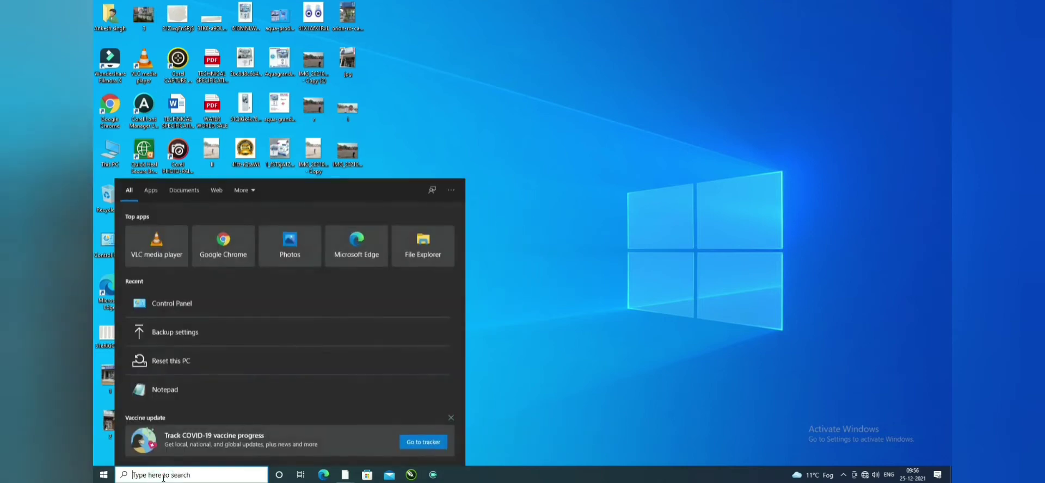
text(s)
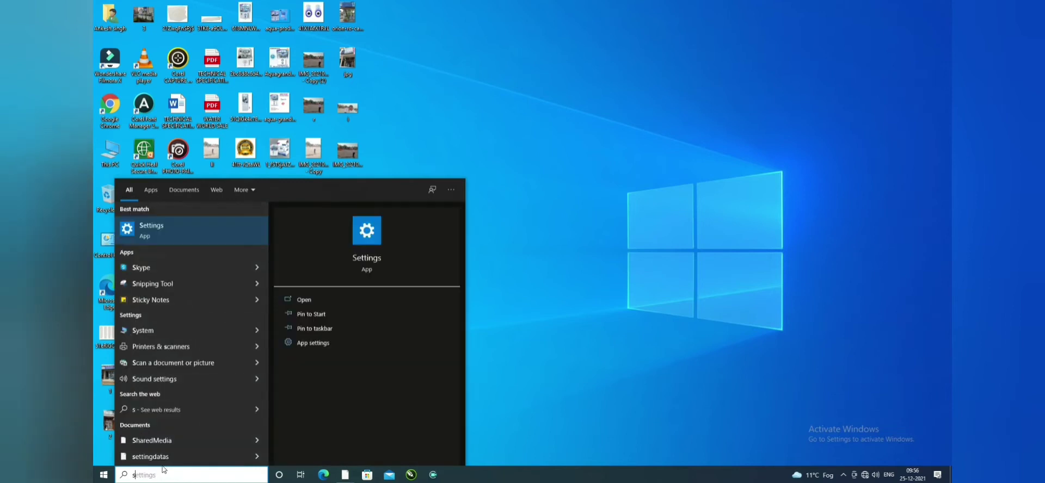
text(ni)
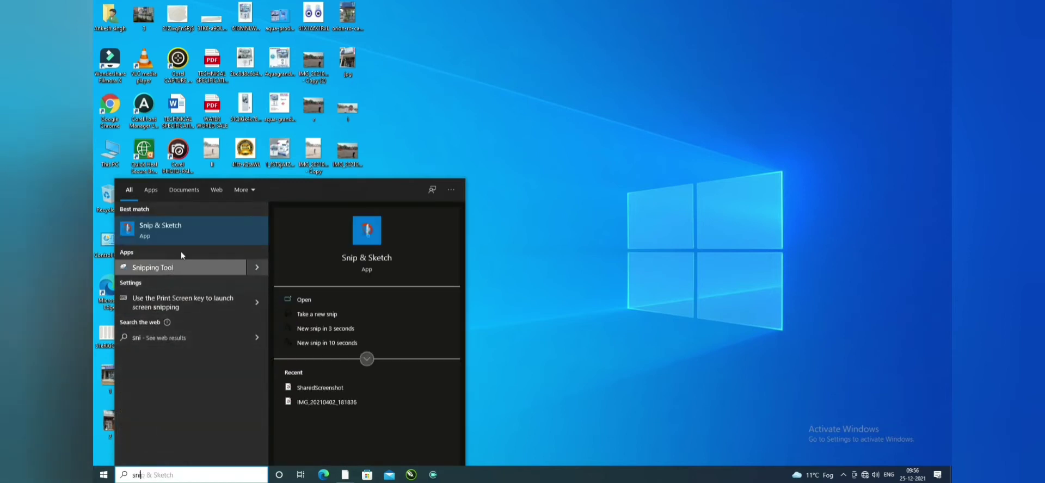
click(184, 230)
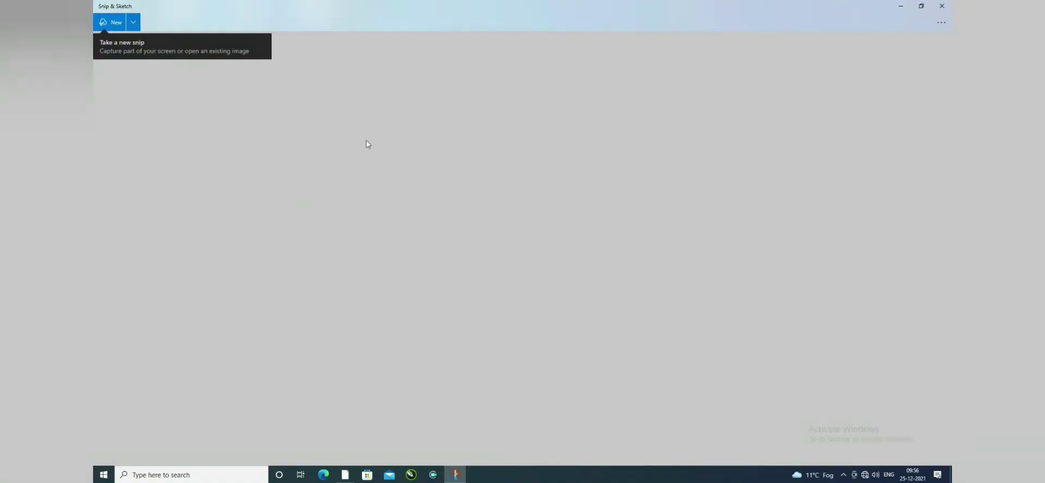
Step: Take a rectangular snip of the desktop area containing all the icons, and close Snip & Sketch without saving
click(116, 23)
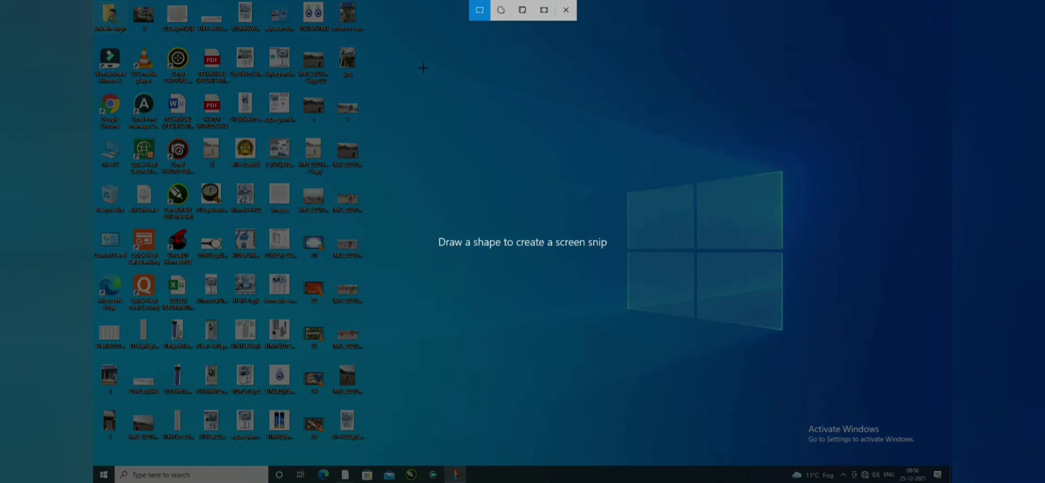
mouse_move(99, 1)
mouse_down()
mouse_move(355, 459)
mouse_move(410, 455)
mouse_up()
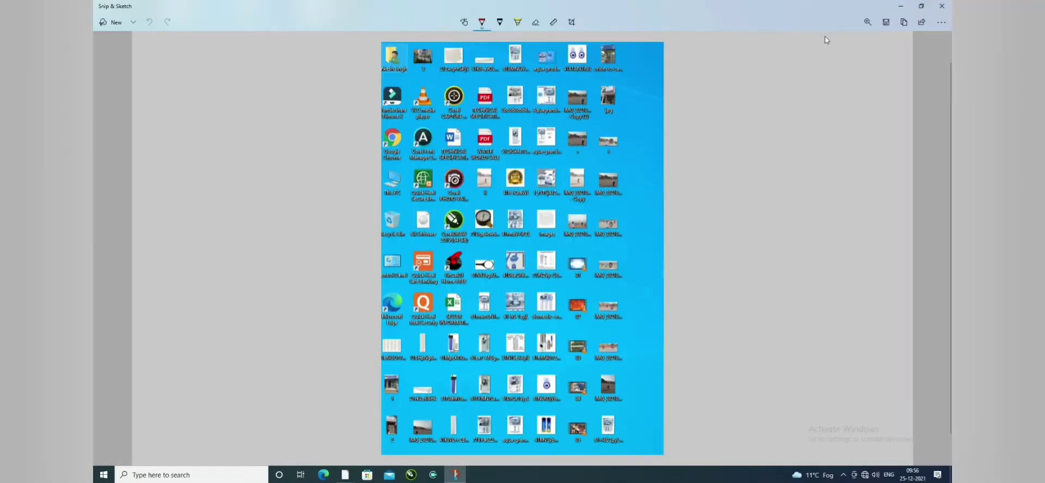
click(941, 7)
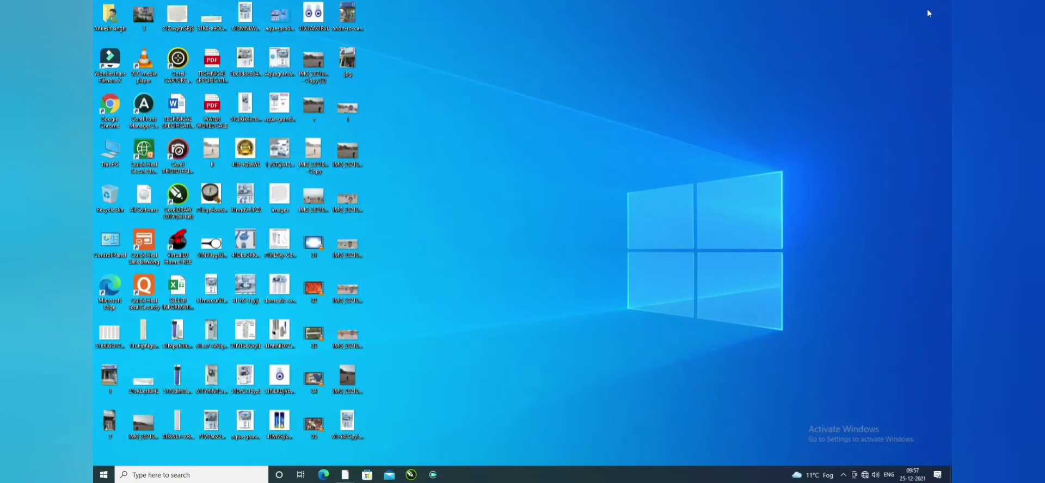
Step: Capture the entire desktop with Fullscreen snip from the Windows Ink Workspace, and close the resulting snip
key(super+w)
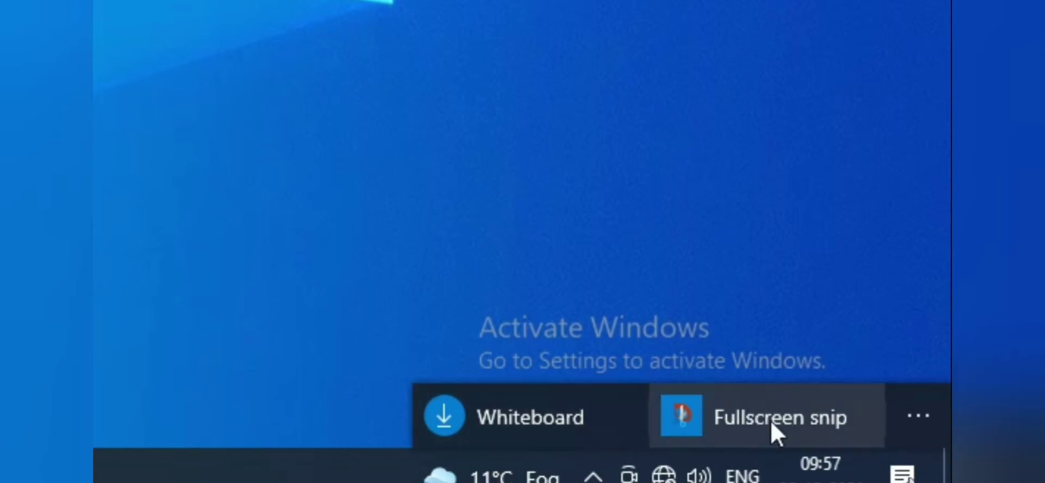
click(771, 430)
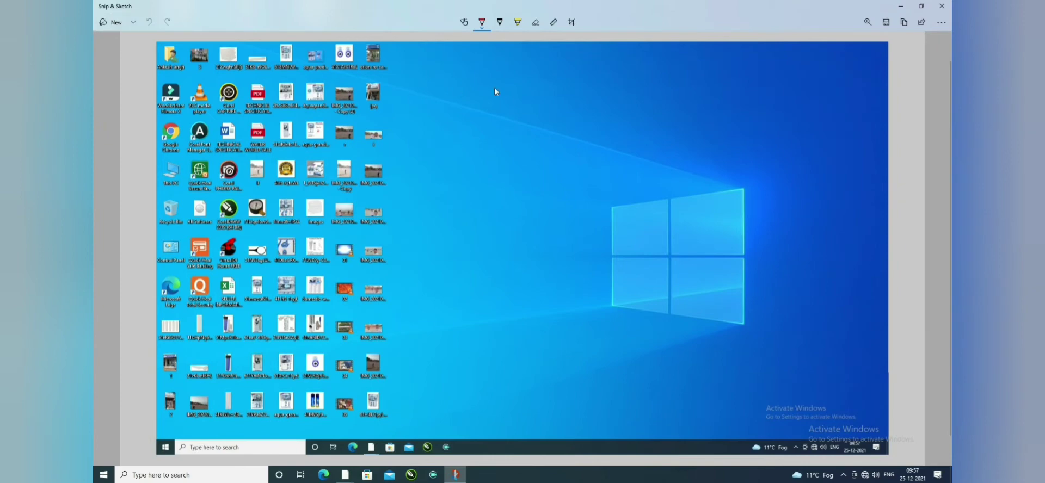
click(942, 6)
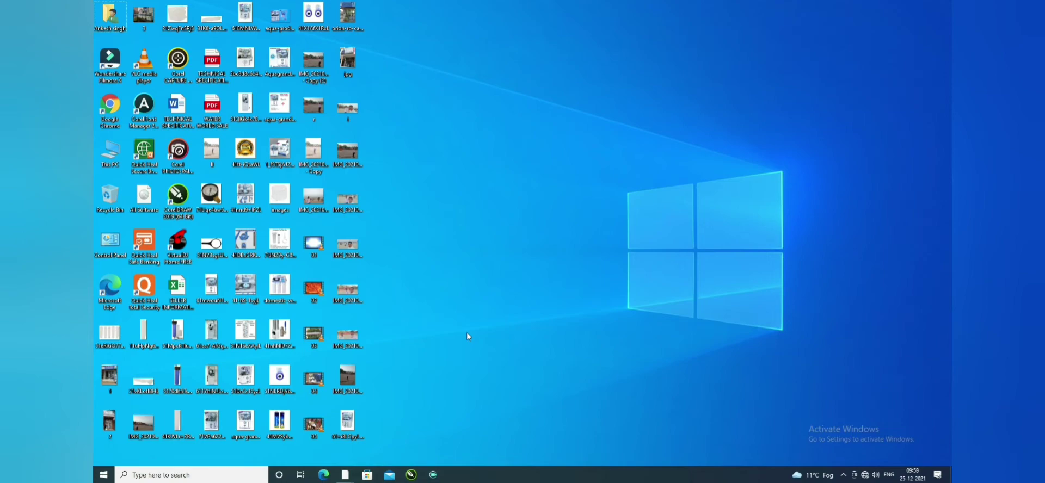
Step: Bring up the Shut Down Windows dialog from the desktop and show its list of available actions
key(alt+F4)
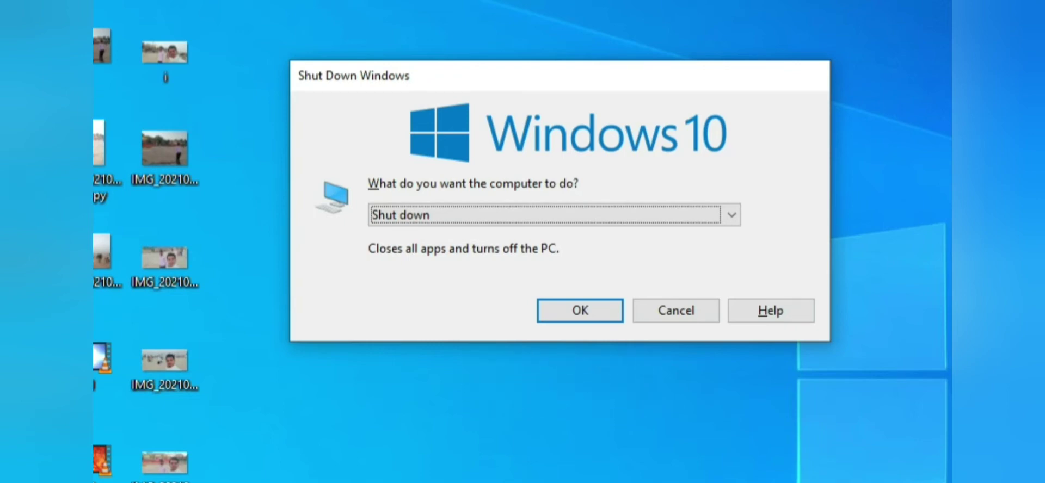
click(731, 217)
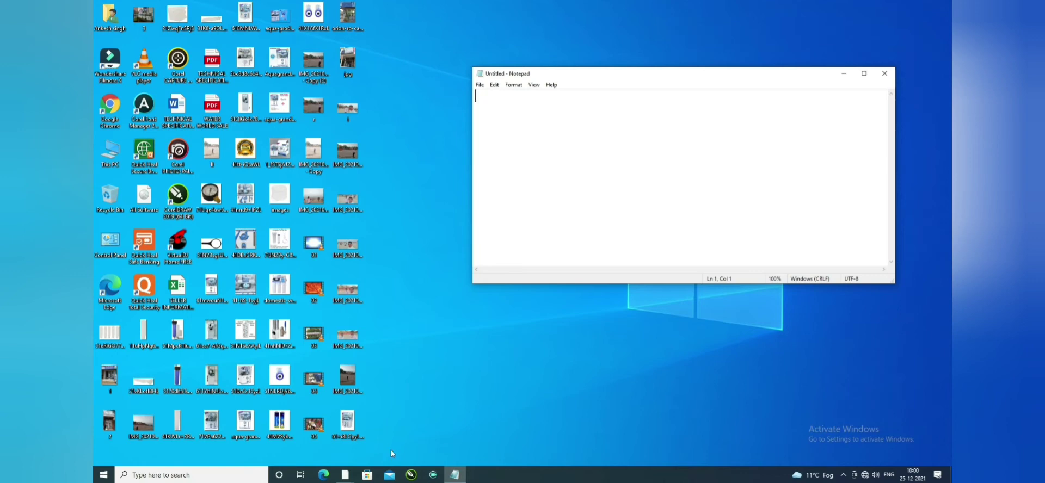
Step: Enter four lines of sample text in the blank Notepad document: "gg", "gg", "jtykyhk" and "ghjj"
text(gg)
key(Return)
text(gg)
key(Return)
text(jtykyhk)
key(Return)
text(ghj)
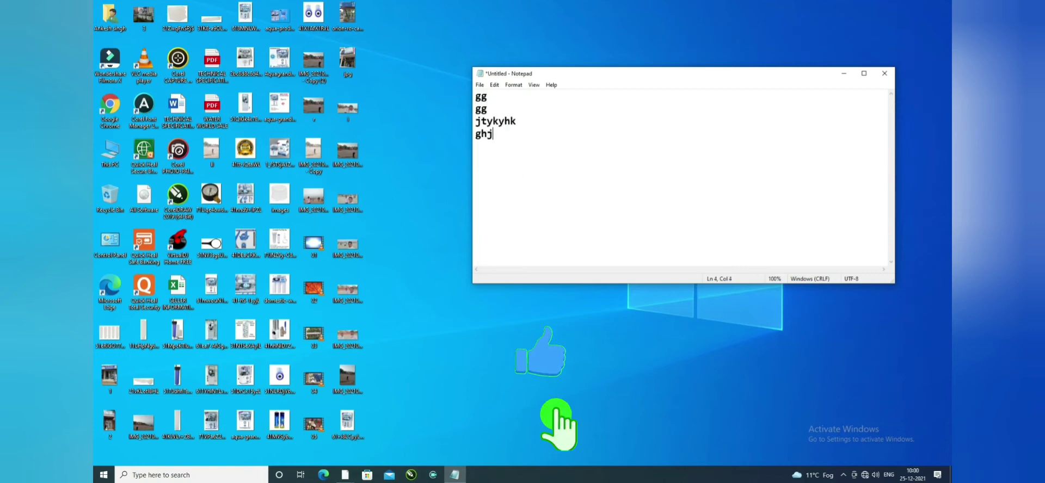
text(j)
Step: Copy the last line "ghjj" and paste it on the line below
drag(516, 137, 474, 138)
key(ctrl+c)
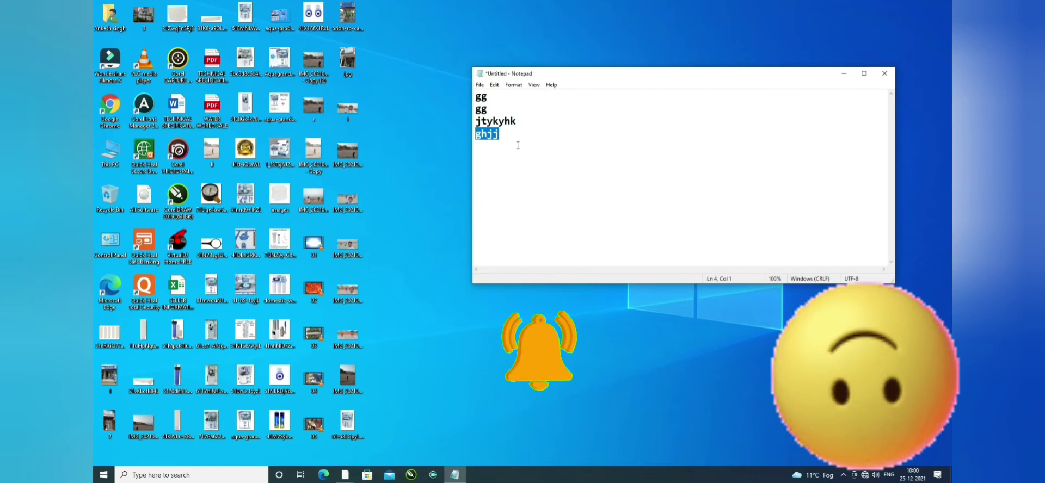
click(515, 179)
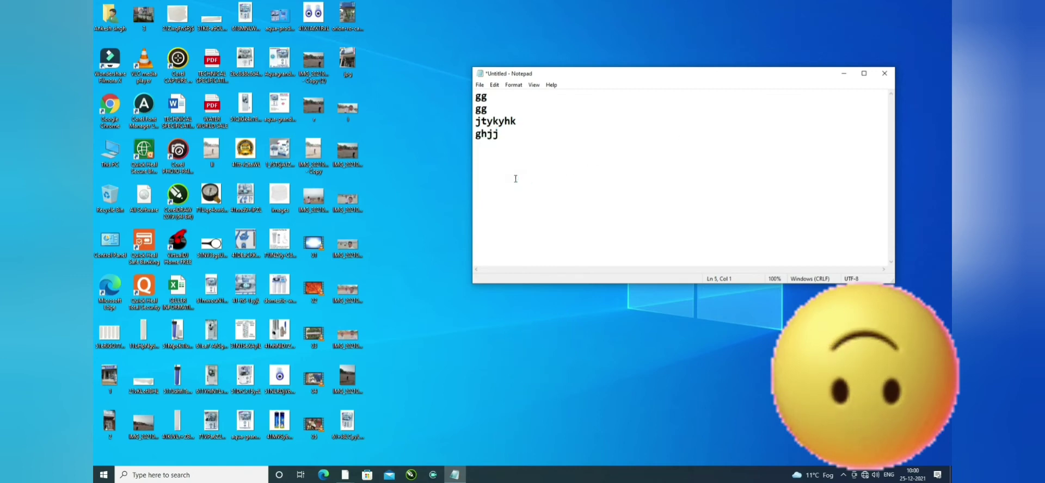
key(ctrl+v)
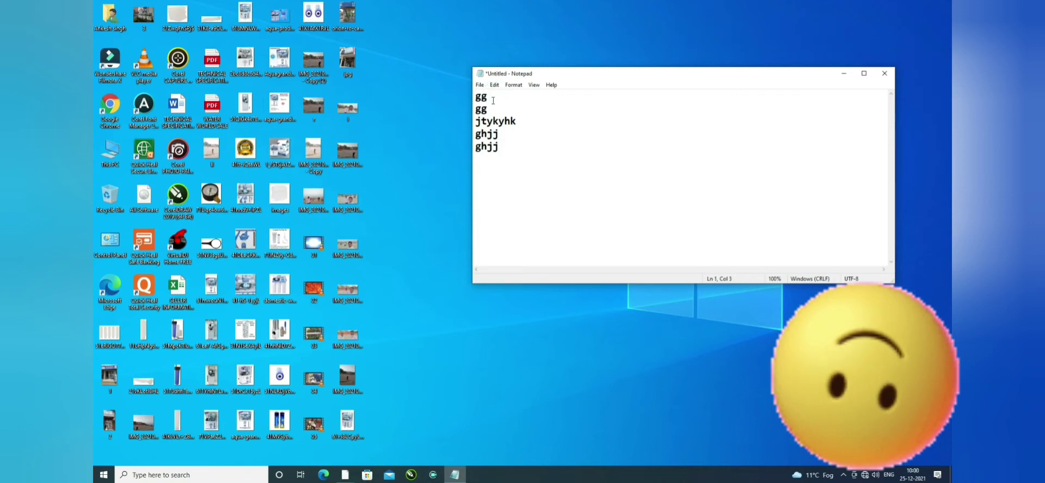
Step: Copy "gg" from the first line and add it on a new line below the last "ghjj"
drag(493, 101, 473, 94)
key(super+c)
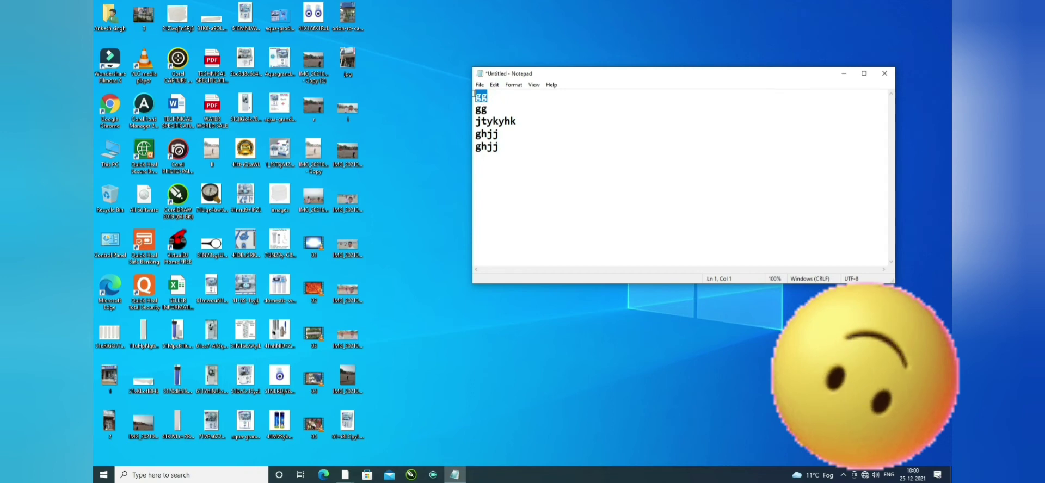
click(476, 158)
click(499, 148)
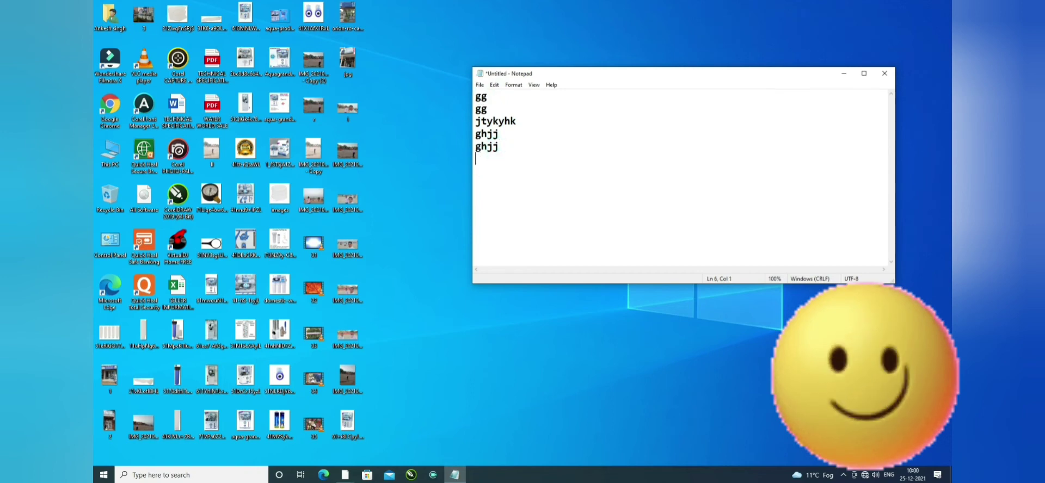
text(gg)
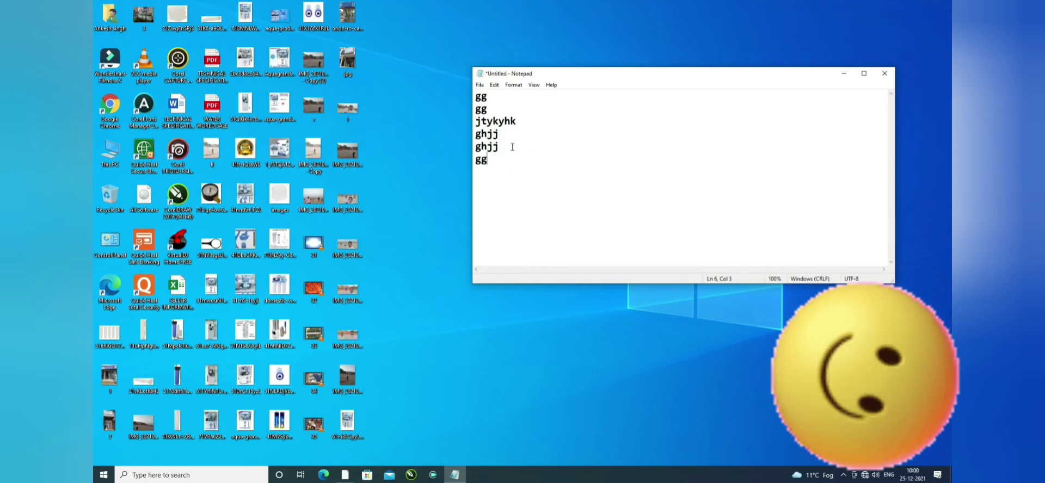
Step: Bring up the clipboard panel over the Notepad document, turn on clipboard history and close the panel
drag(510, 146, 467, 146)
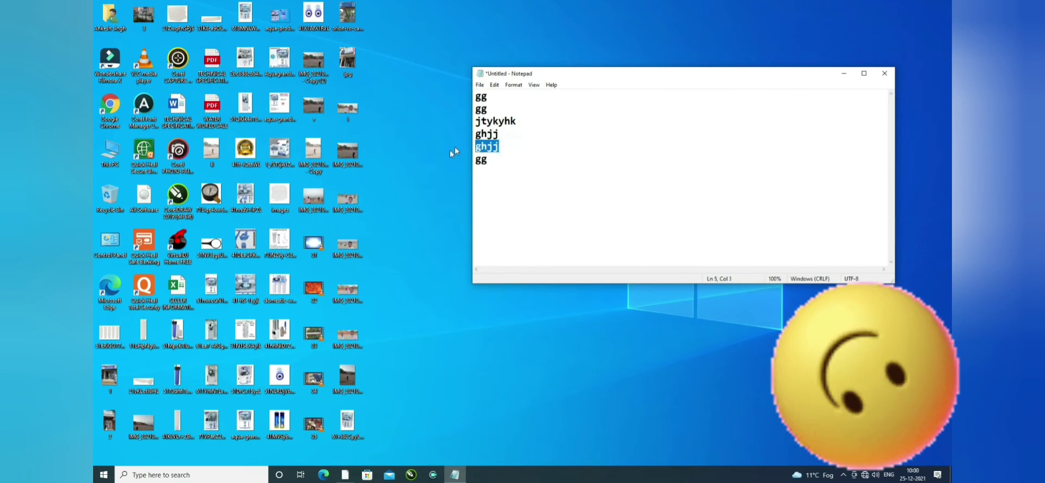
click(509, 201)
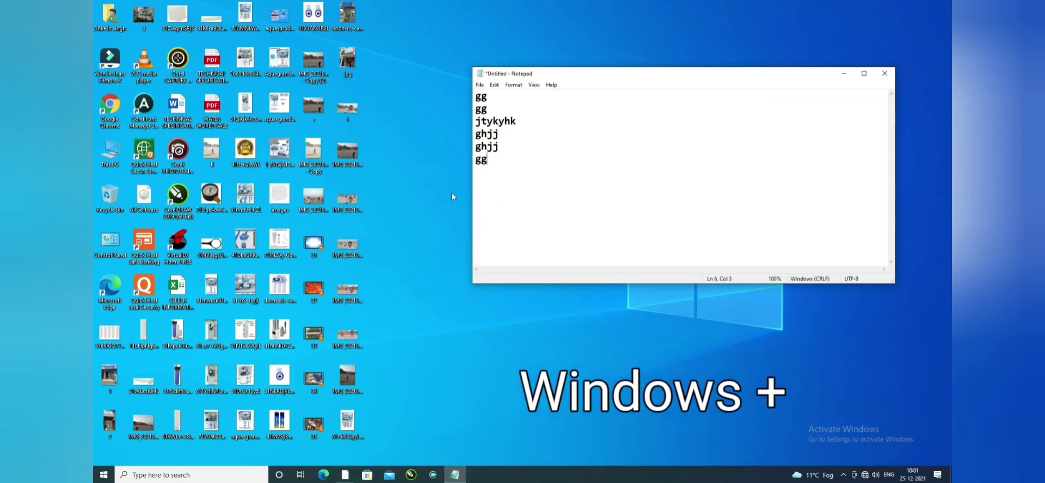
key(super+v)
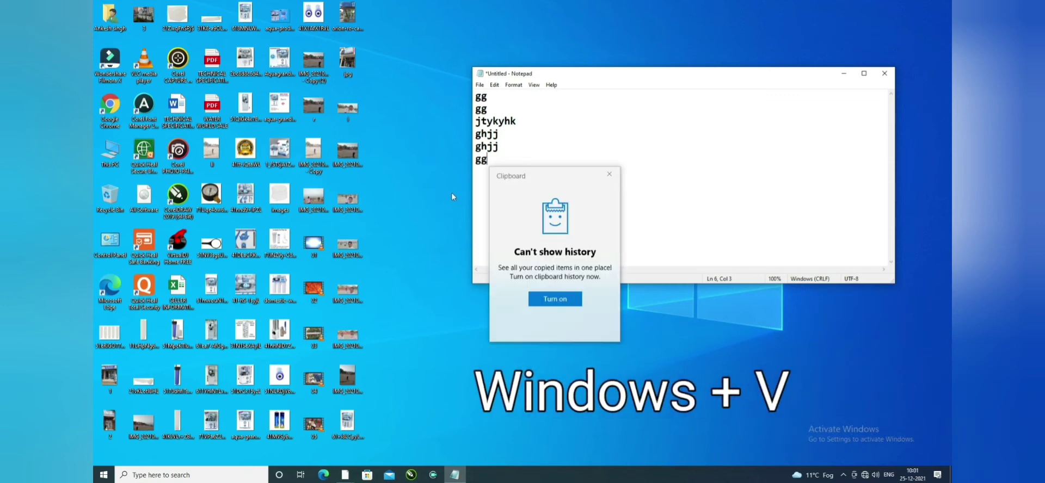
click(554, 299)
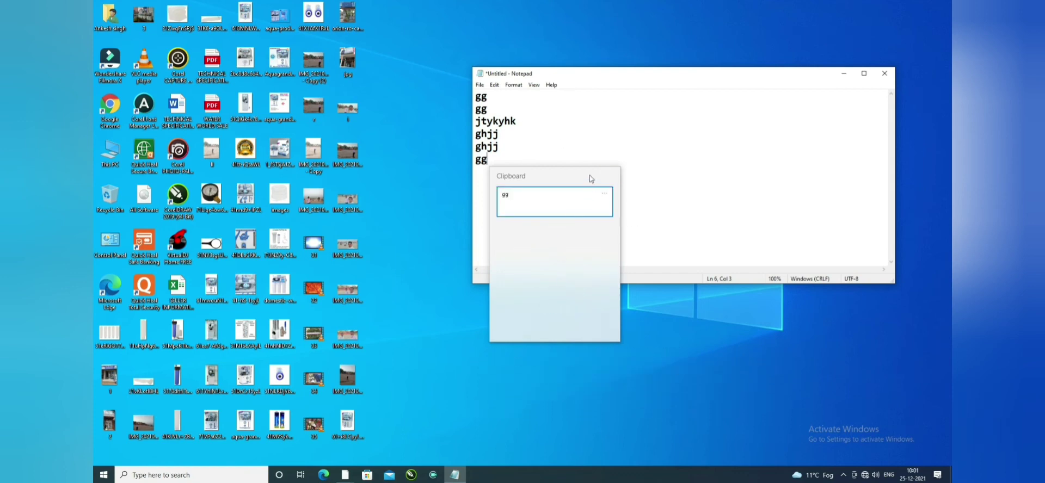
click(529, 155)
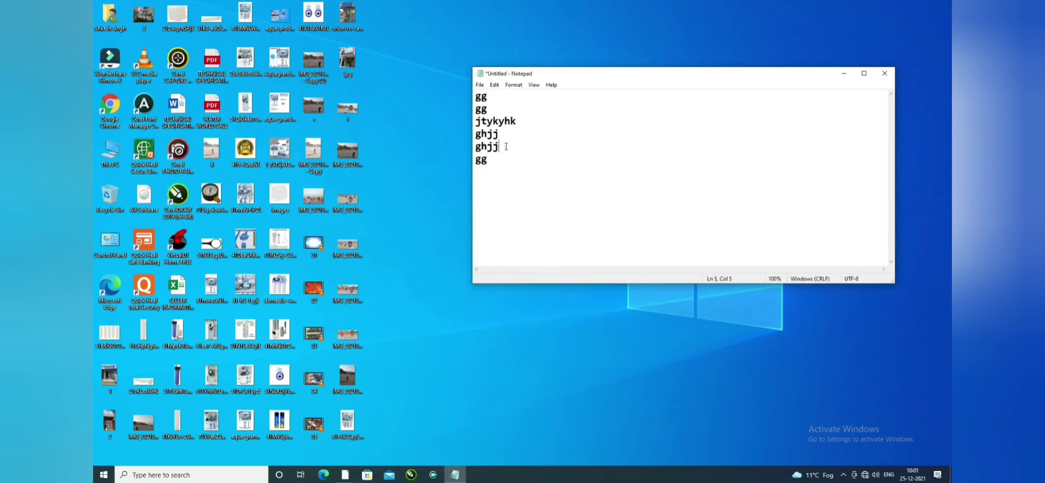
Step: Copy "ghjj", the lines "gg" and "jtykyhk" together, "gg", and "jtykyhk" alone, and review the entries in the clipboard history
drag(505, 147, 459, 147)
drag(525, 121, 460, 106)
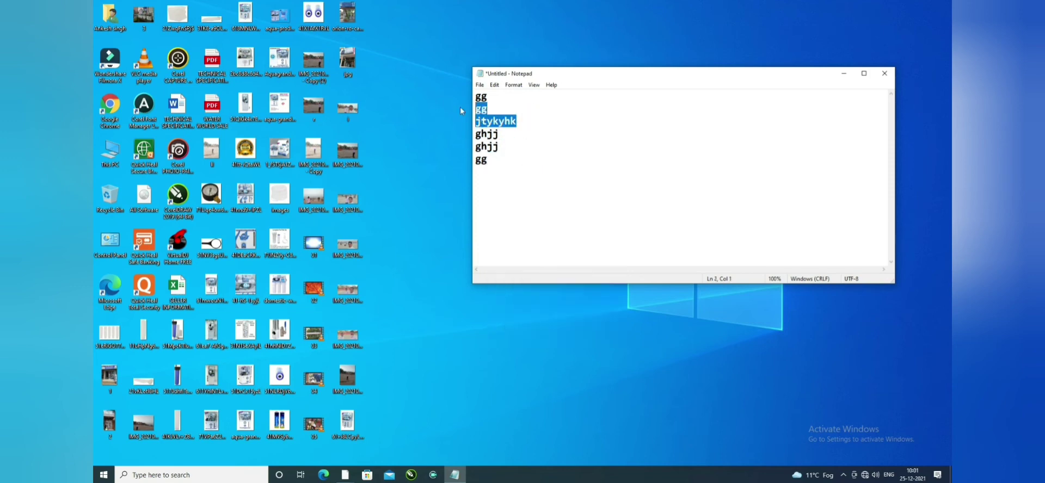
click(510, 157)
drag(518, 121, 452, 116)
key(super+v)
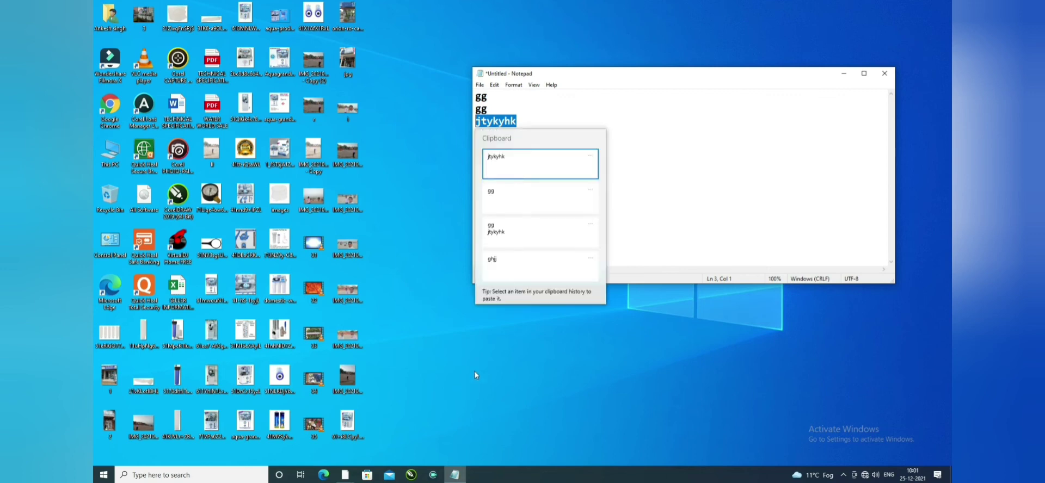
scroll(534, 210, down, 2)
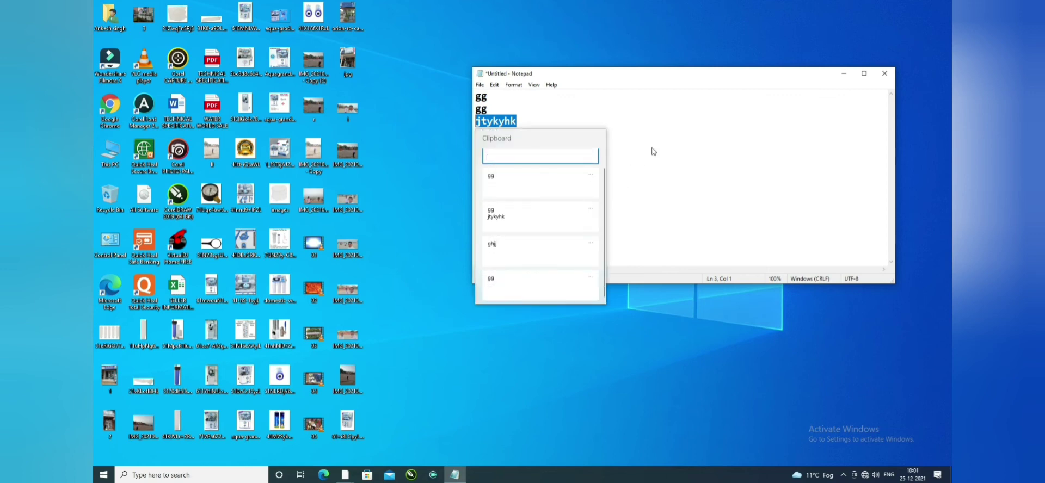
key(Escape)
Step: Add a new line after the last "gg" and paste the "gg" entry from the clipboard history there
click(483, 188)
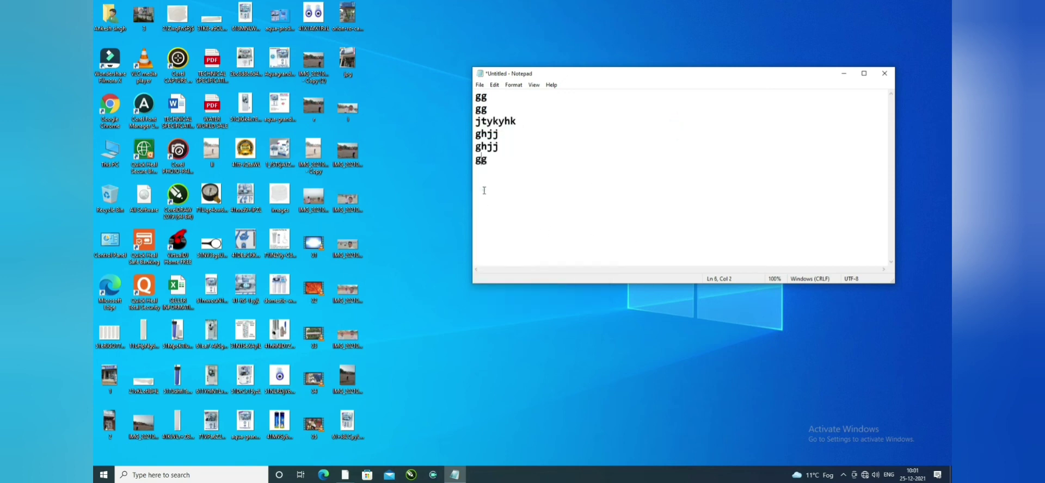
click(520, 170)
key(Return)
key(alt)
key(super+v)
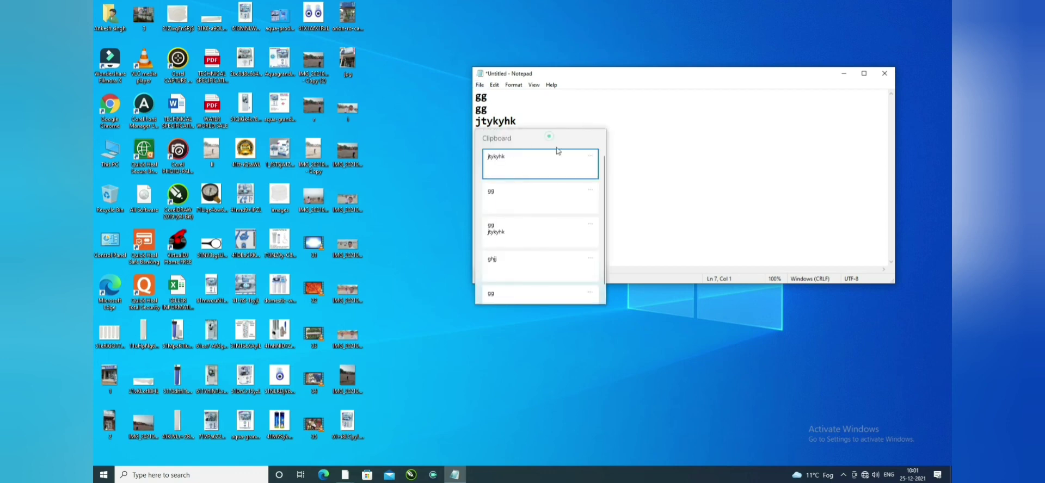
click(501, 205)
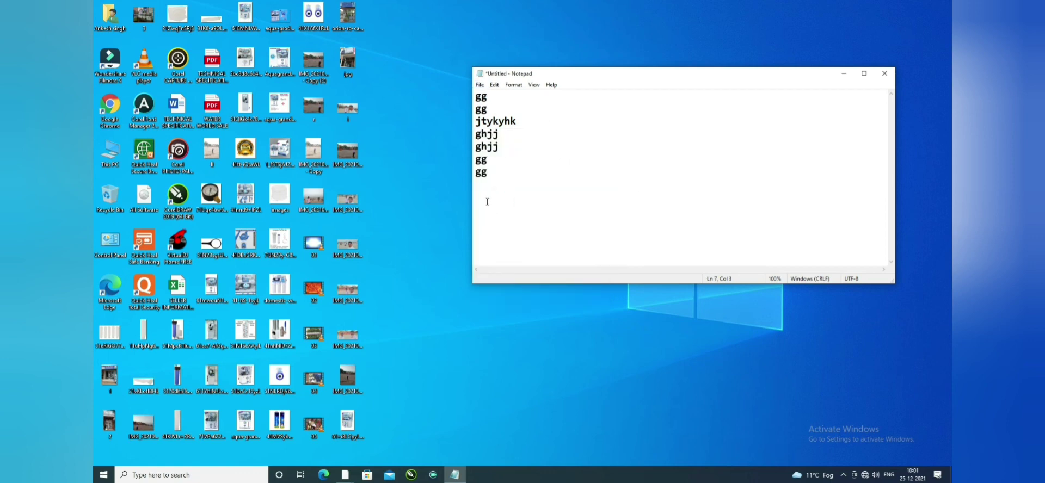